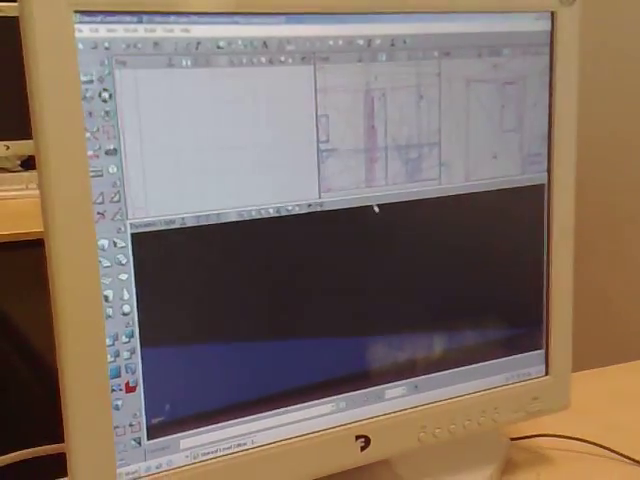
# Tilt the 3D perspective view downward to reveal the level's reddish floor
pyautogui.moveTo(375, 207); pyautogui.dragTo(375, 260)
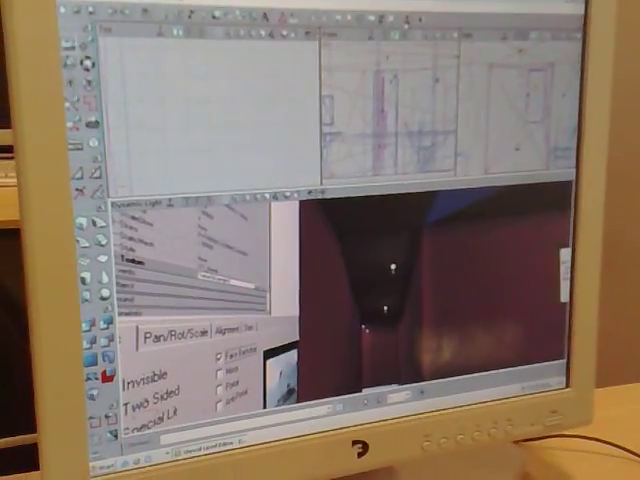
# Minimize the level editor so the desktop is showing
pyautogui.press('super+d')
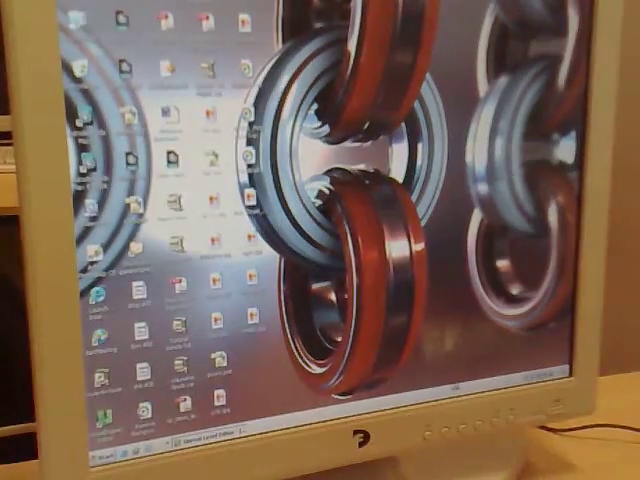